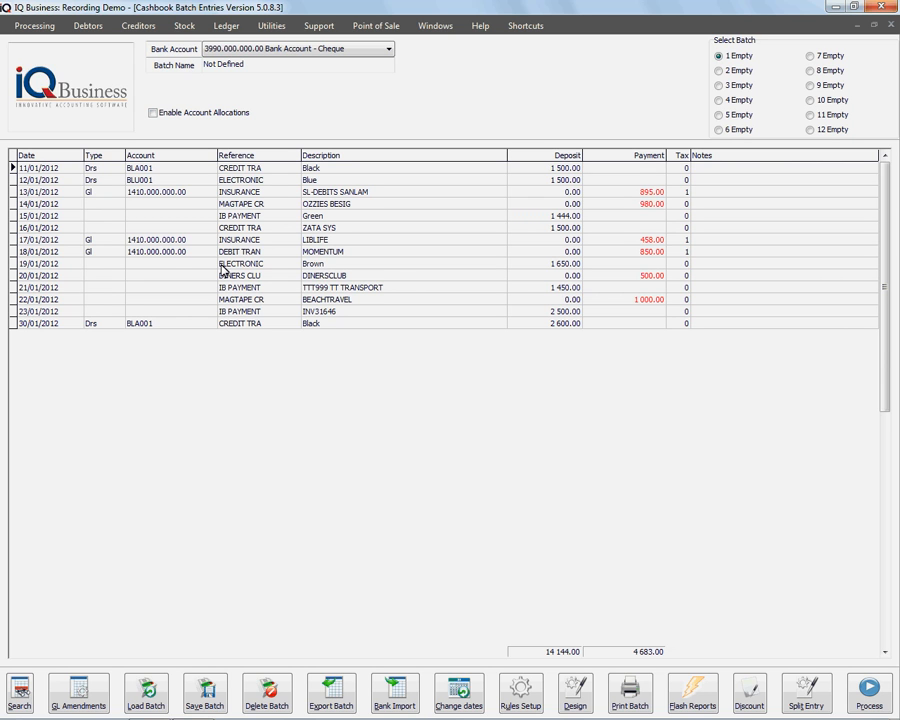
Step: Open the cashbook rule setup for the 15/01/2012 IB PAYMENT entry described as Green
{"action": "left_click", "coordinate": [104, 206]}
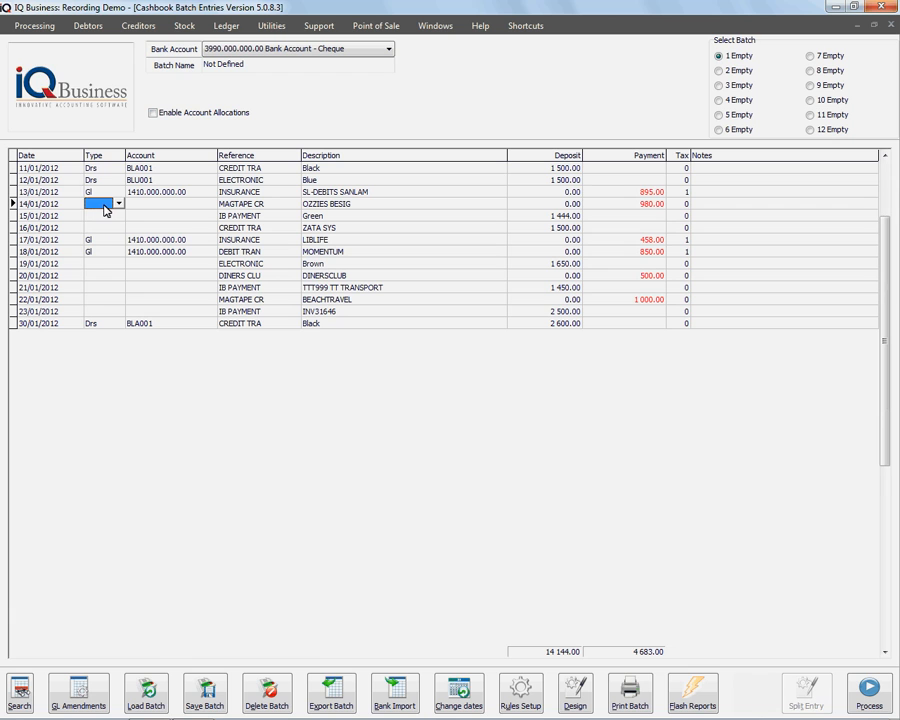
{"action": "left_click", "coordinate": [107, 217]}
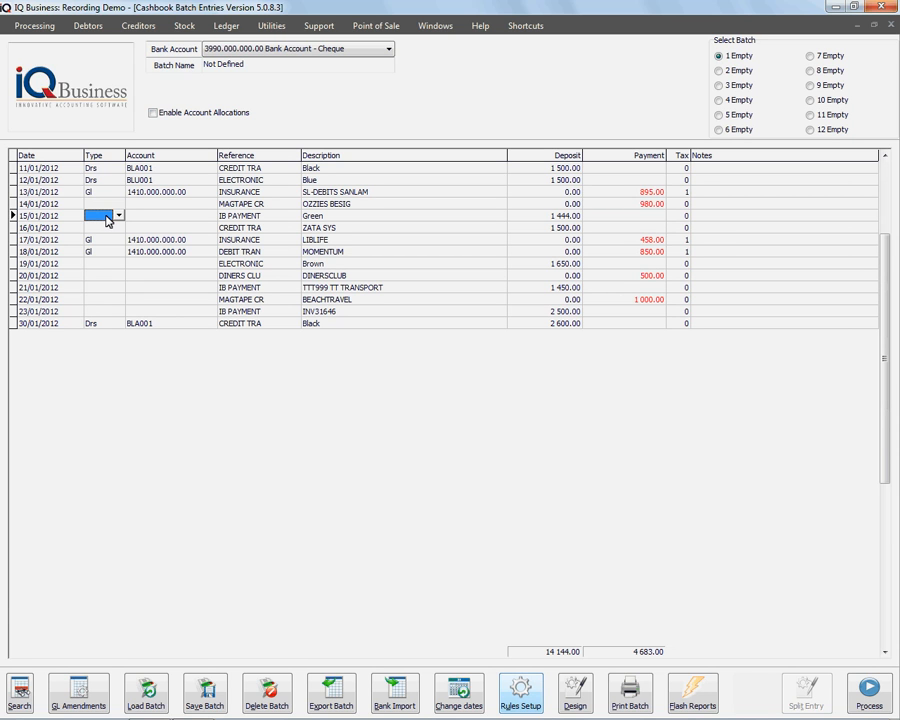
{"action": "left_click", "coordinate": [519, 697]}
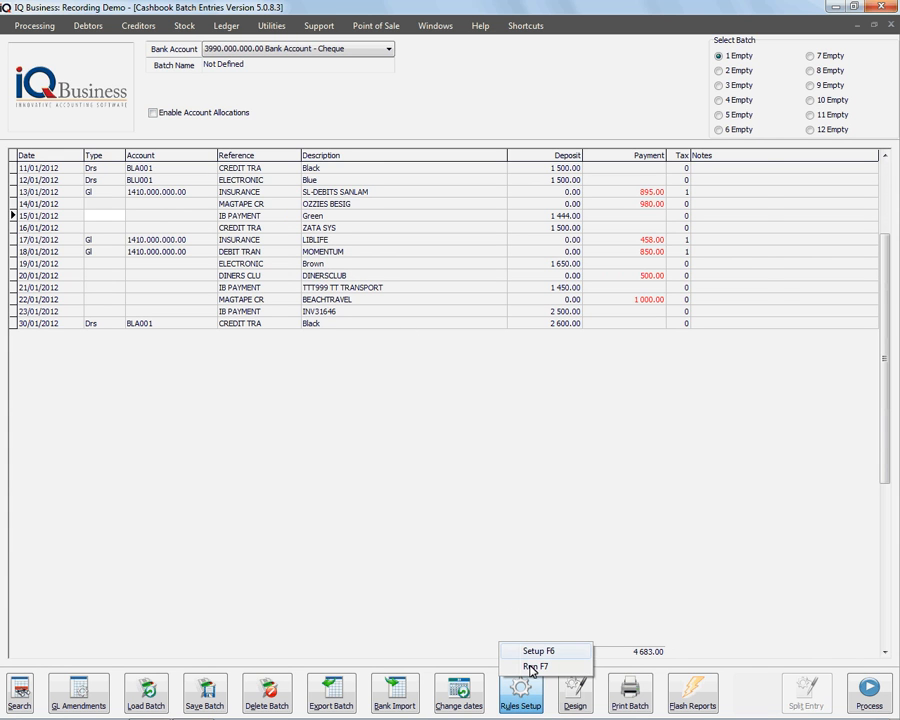
{"action": "left_click", "coordinate": [534, 652]}
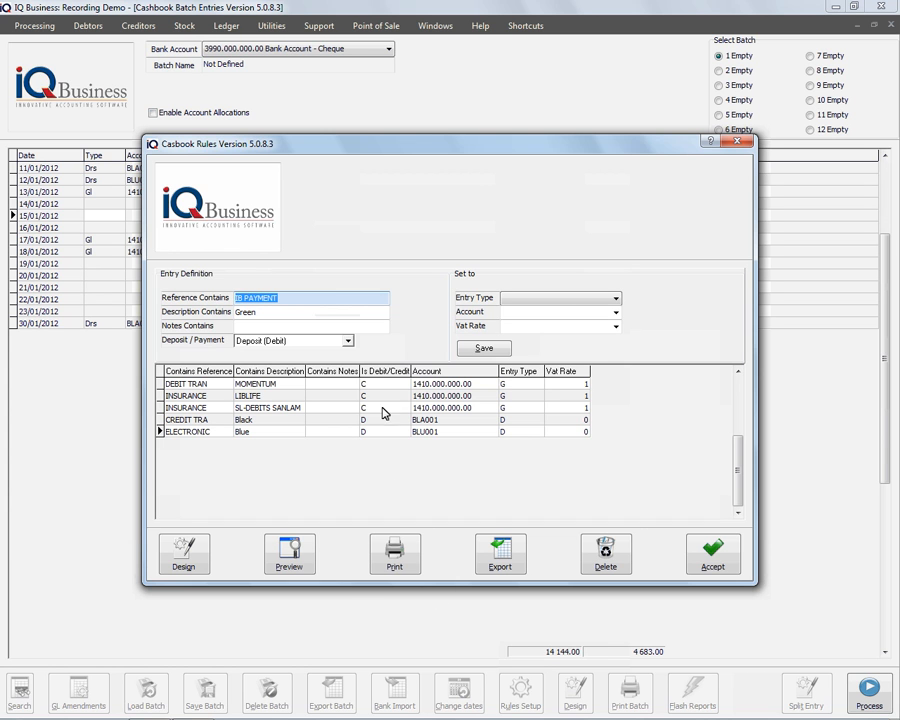
{"action": "left_click_drag", "start_coordinate": [367, 140], "coordinate": [298, 338]}
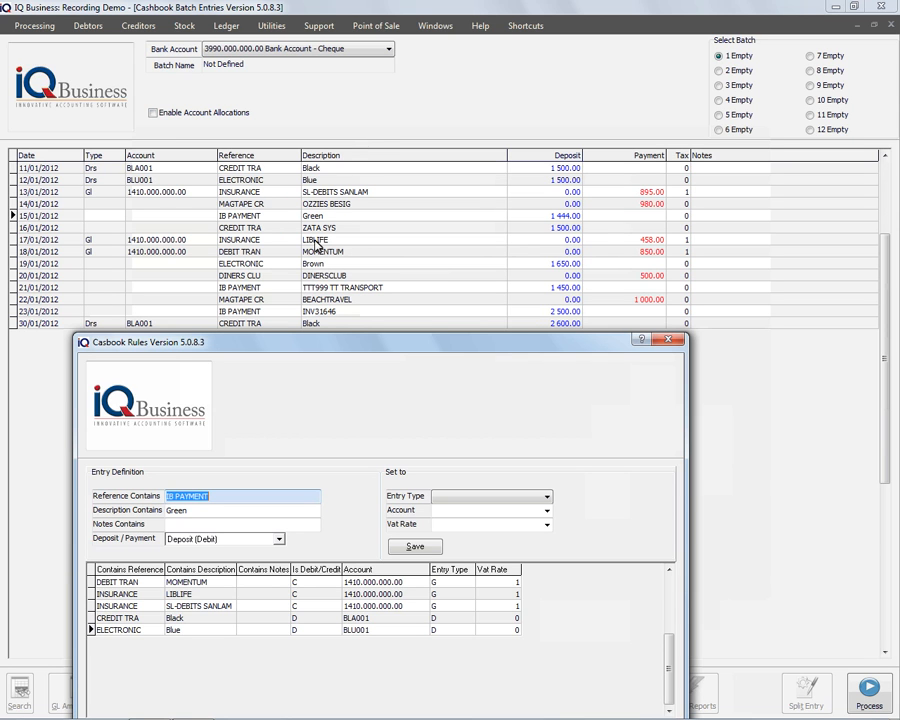
{"action": "left_click_drag", "start_coordinate": [310, 342], "coordinate": [290, 66]}
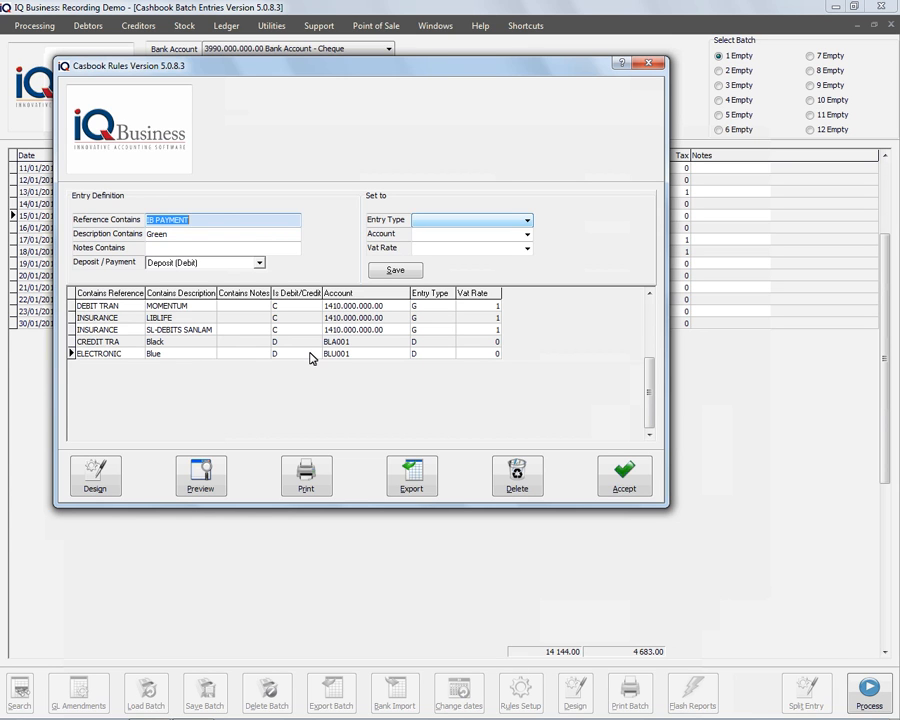
Step: Set the Green rule's entry type to Drs and its account to the Green - On Hold debtor
{"action": "left_click", "coordinate": [422, 224]}
{"action": "left_click", "coordinate": [428, 245]}
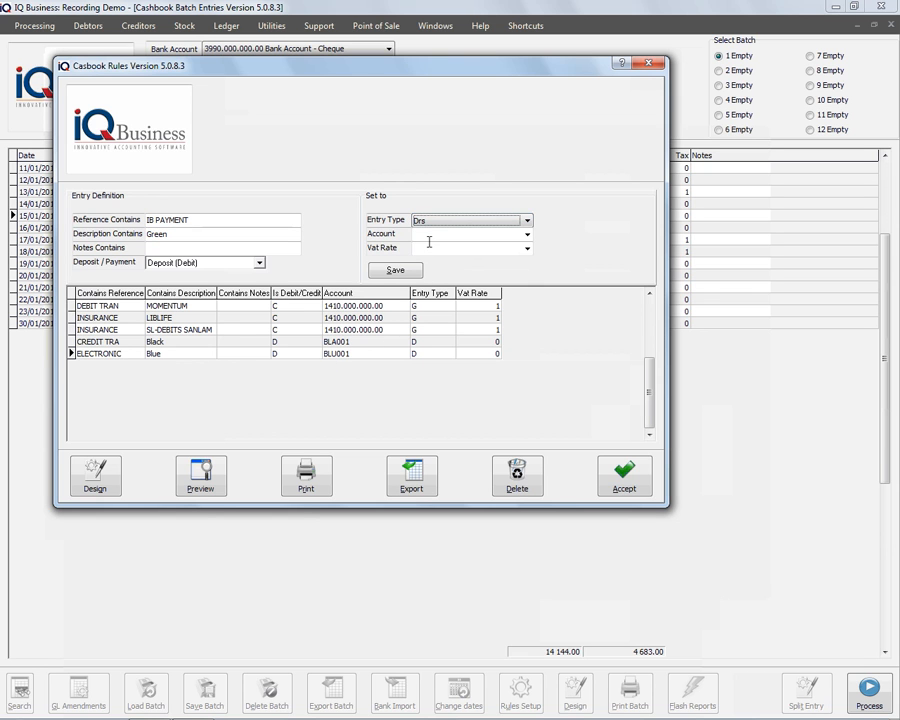
{"action": "left_click", "coordinate": [431, 238]}
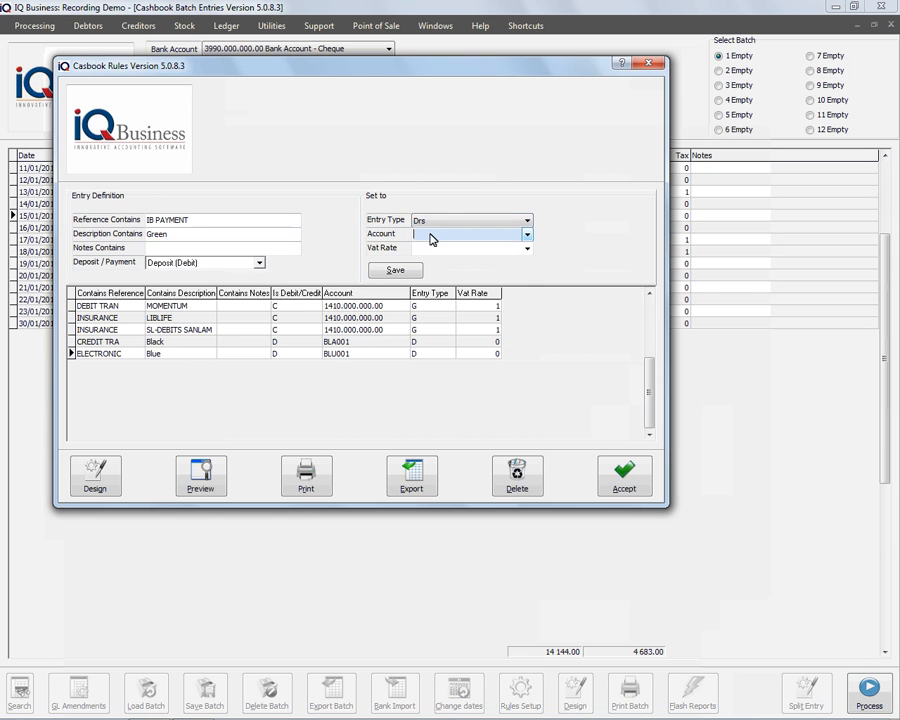
{"action": "left_click", "coordinate": [528, 236]}
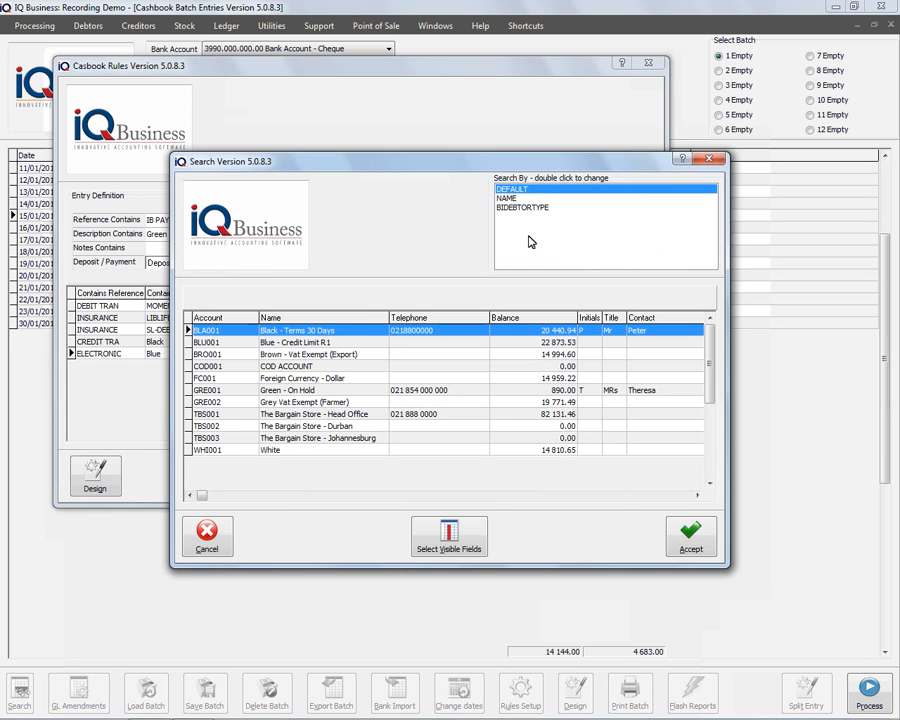
{"action": "left_click", "coordinate": [300, 390]}
{"action": "key", "text": "Return"}
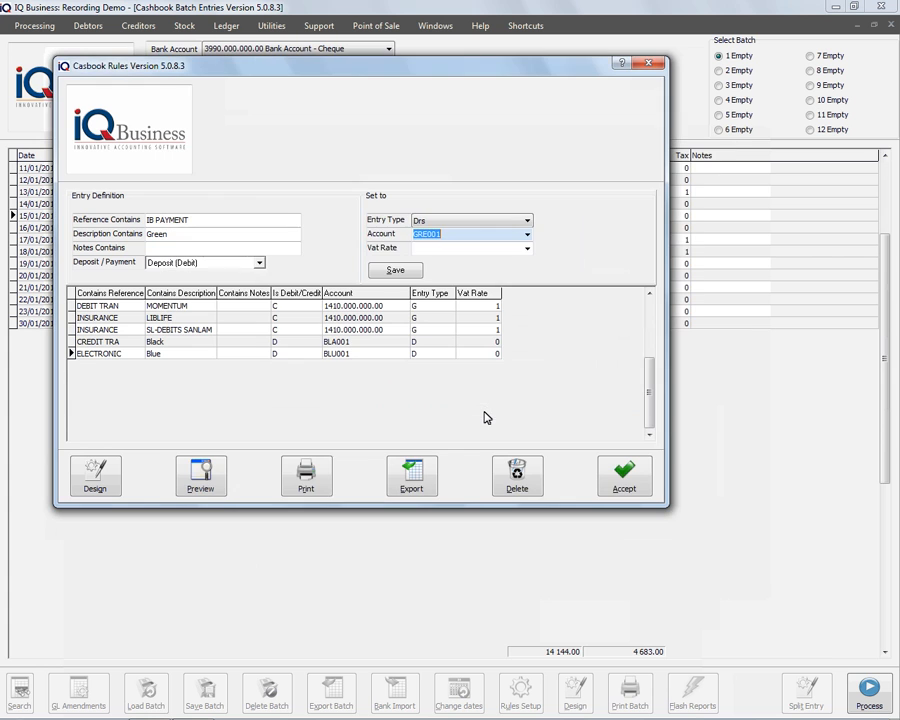
Step: Set the Green rule's VAT rate to 0 and save the rule
{"action": "key", "text": "Tab"}
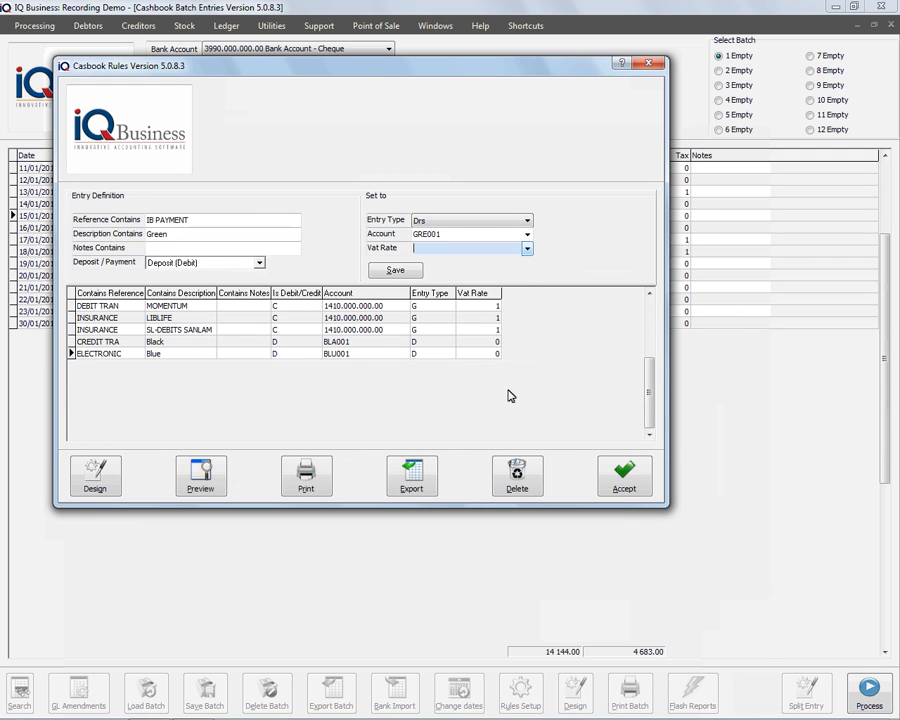
{"action": "left_click", "coordinate": [527, 251]}
{"action": "key", "text": "Return"}
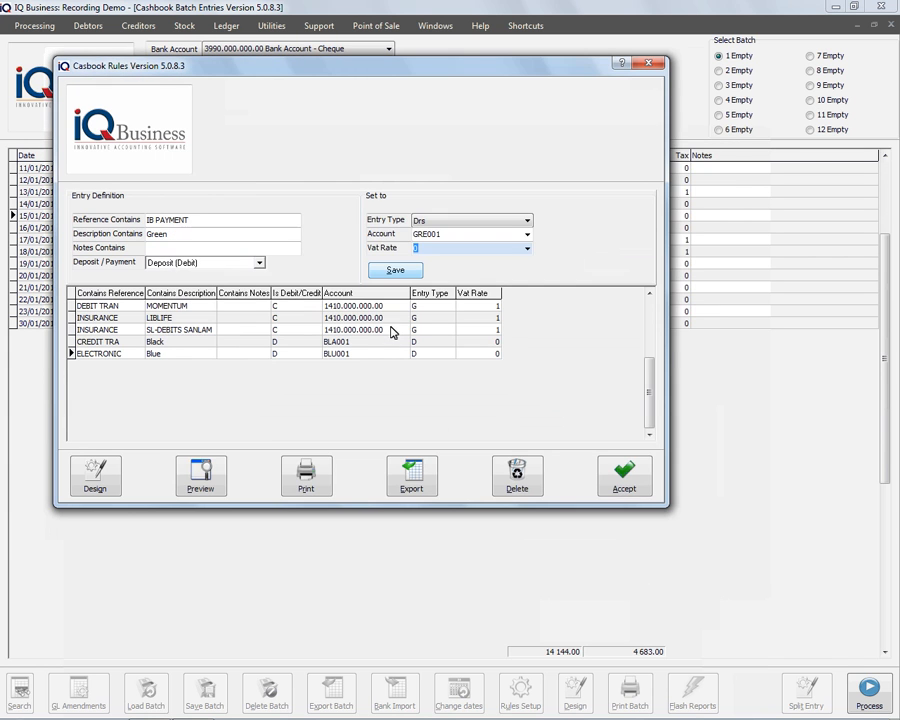
{"action": "left_click", "coordinate": [395, 272]}
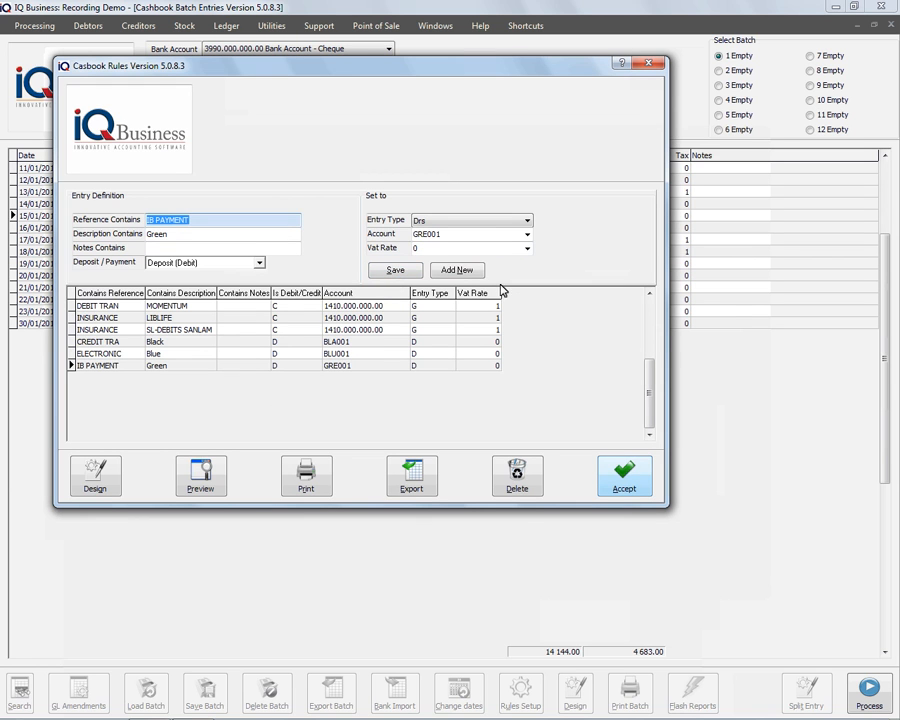
Step: Accept the rule setup and run the rules to allocate the Green deposit in the batch
{"action": "left_click", "coordinate": [624, 478]}
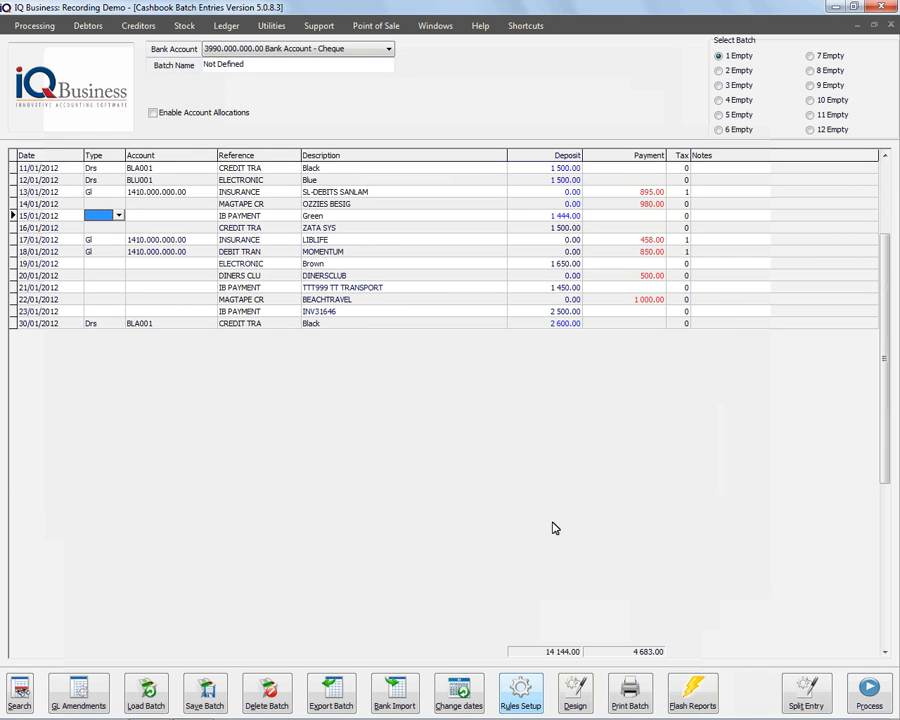
{"action": "left_click", "coordinate": [521, 688]}
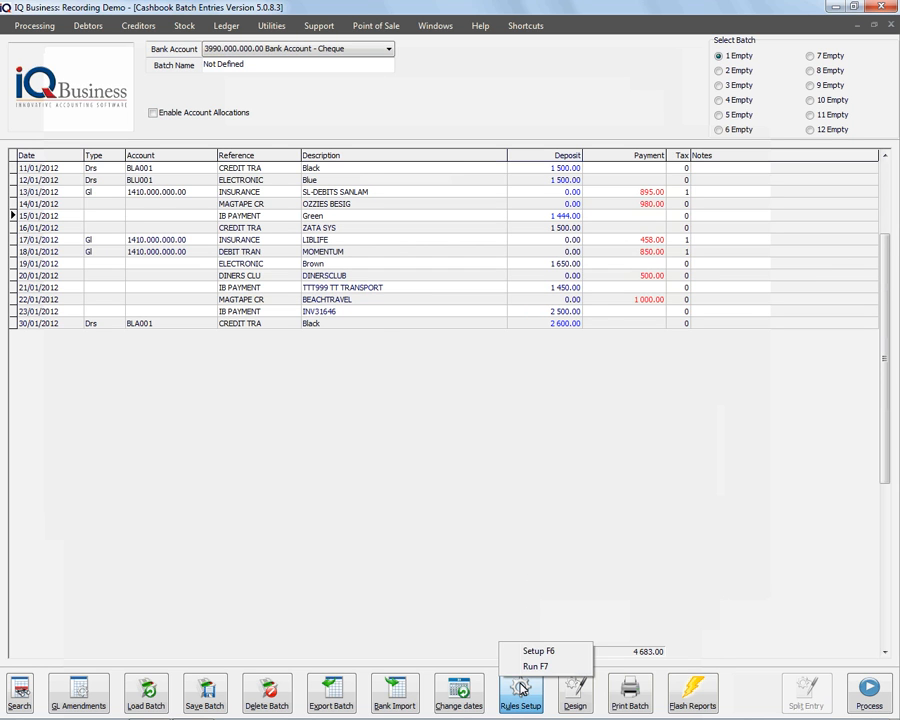
{"action": "left_click", "coordinate": [527, 666]}
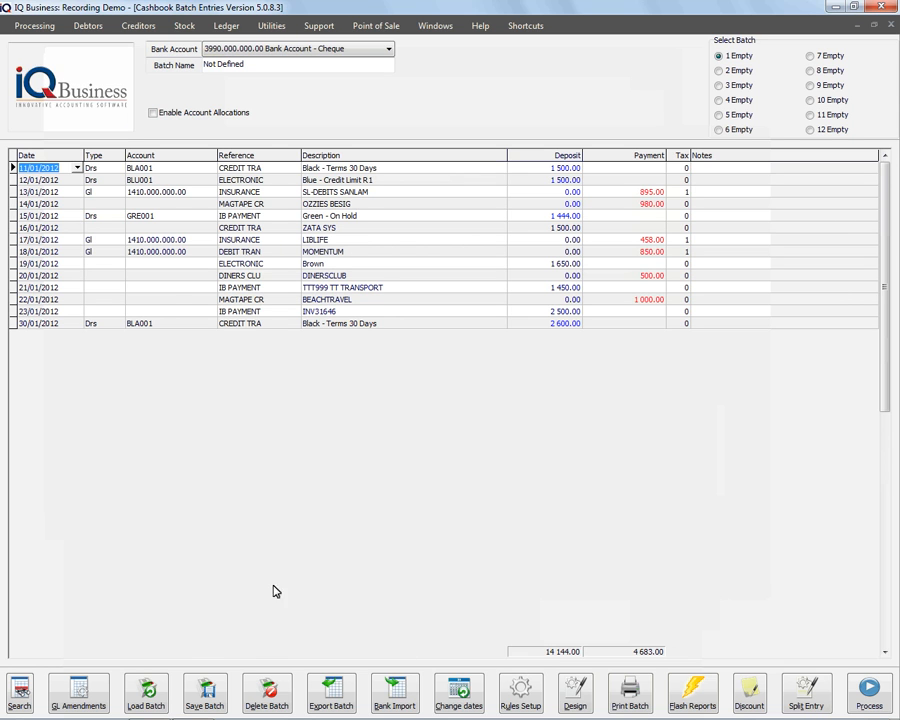
Step: Start a cashbook rule for the 22/01/2012 MAGTAPE CR BEACHTRAVEL payment with entry type Gl
{"action": "left_click", "coordinate": [173, 302]}
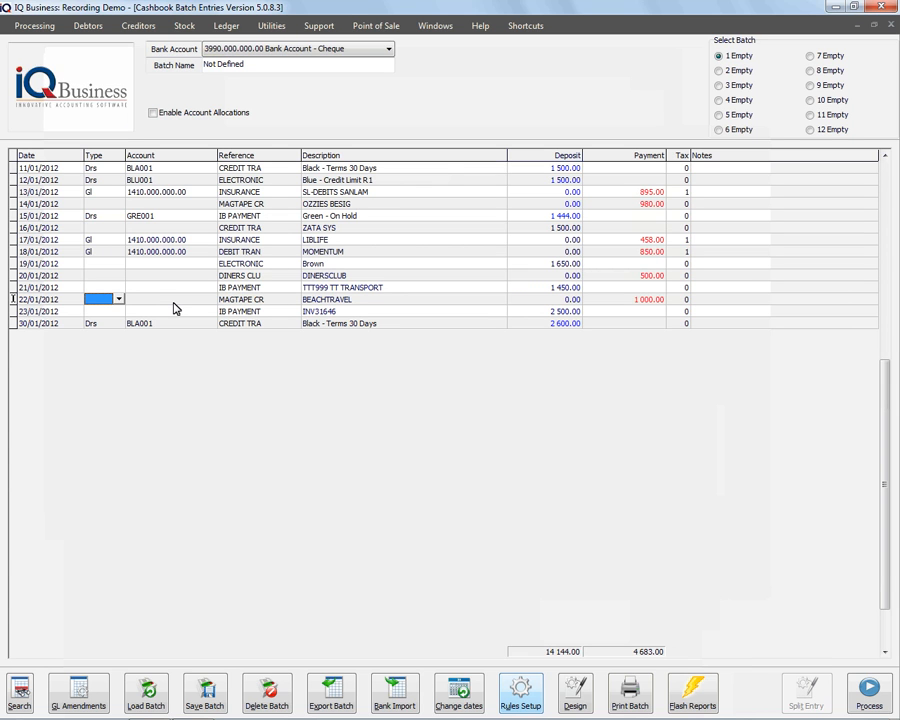
{"action": "left_click", "coordinate": [522, 697]}
{"action": "left_click", "coordinate": [527, 648]}
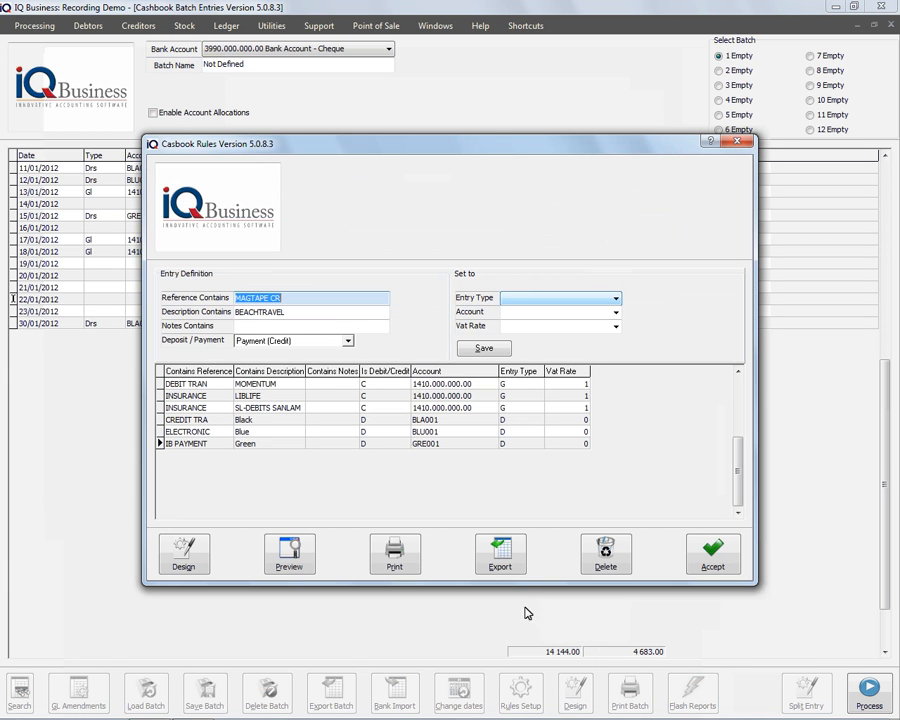
{"action": "left_click", "coordinate": [522, 297]}
{"action": "left_click", "coordinate": [512, 314]}
Step: Assign the Licences general ledger account to the BEACHTRAVEL rule
{"action": "left_click", "coordinate": [586, 313]}
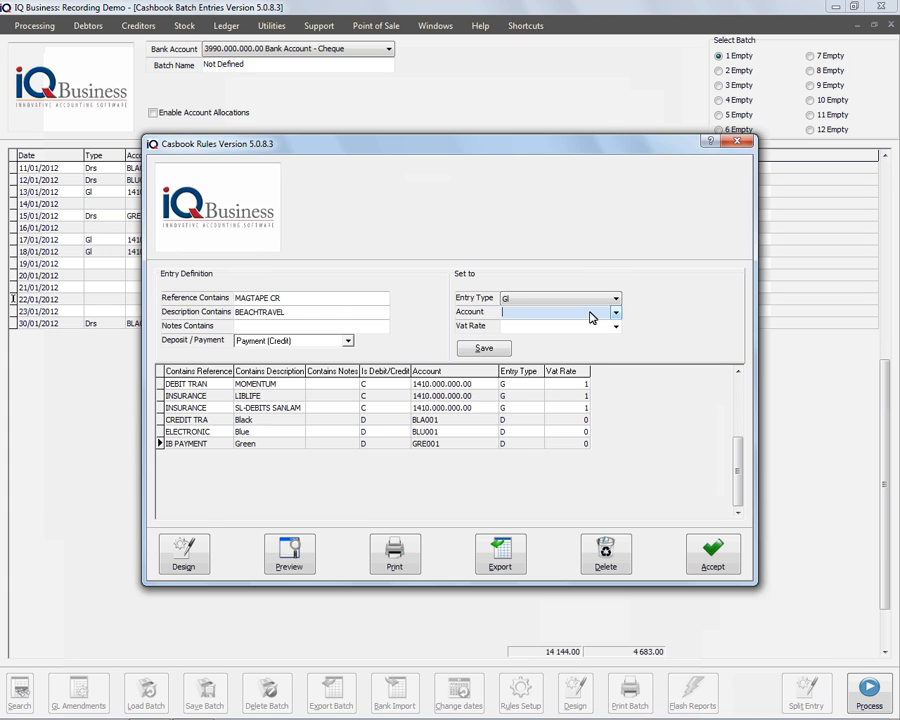
{"action": "left_click", "coordinate": [616, 314]}
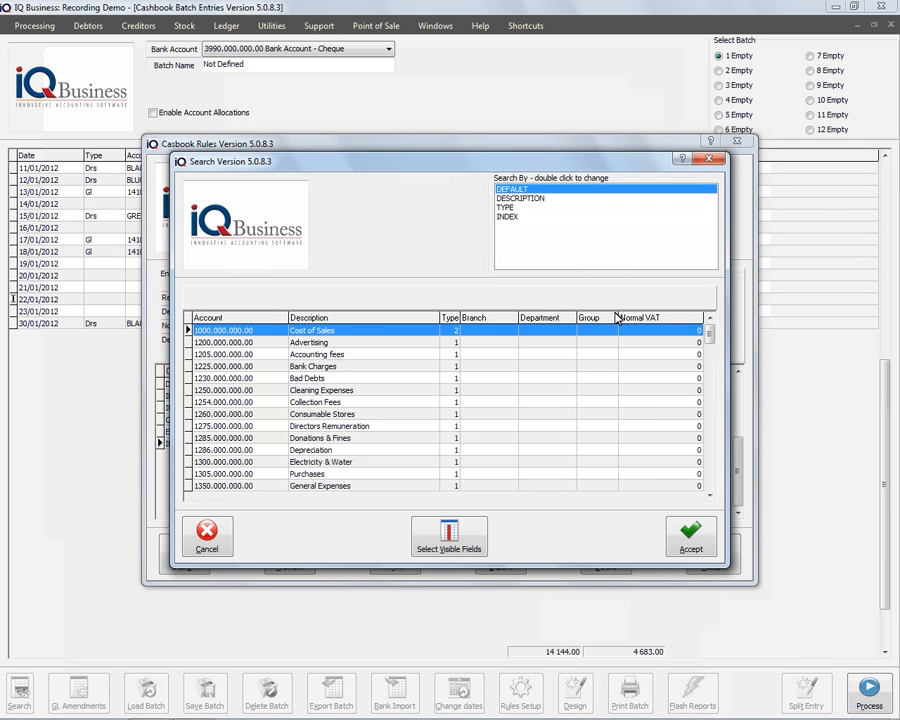
{"action": "key", "text": "Down"}
{"action": "key", "text": "Down"}
{"action": "key", "text": "Down"}
{"action": "key", "text": "Down"}
{"action": "key", "text": "Down"}
{"action": "key", "text": "Down"}
{"action": "key", "text": "Down"}
{"action": "key", "text": "Down"}
{"action": "key", "text": "Down"}
{"action": "key", "text": "Down"}
{"action": "key", "text": "Down"}
{"action": "key", "text": "Down"}
{"action": "key", "text": "Down"}
{"action": "key", "text": "Down"}
{"action": "key", "text": "Down"}
{"action": "key", "text": "Down"}
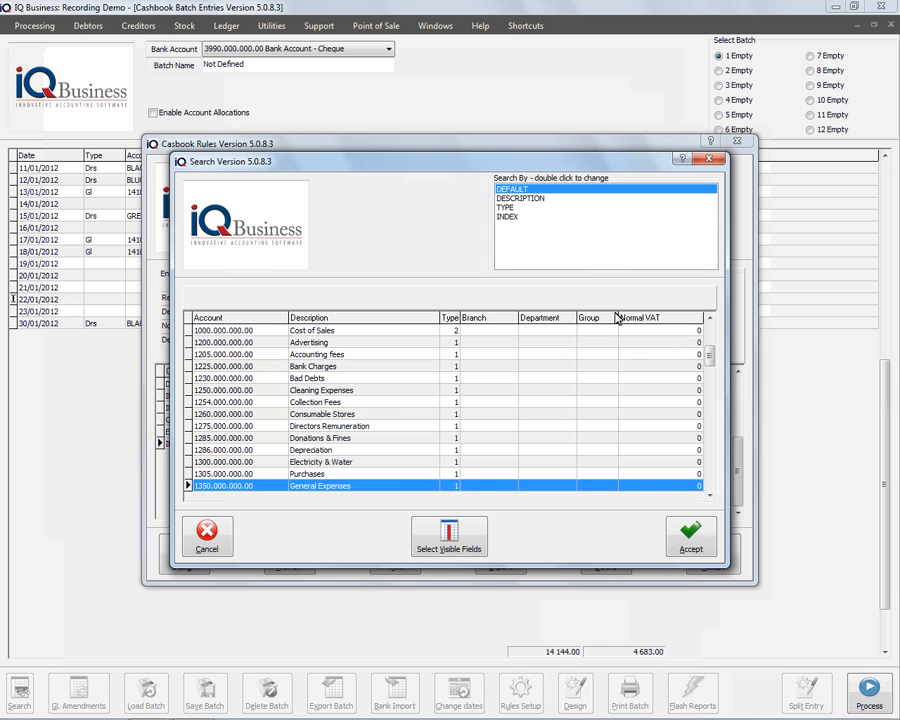
{"action": "key", "text": "Down"}
{"action": "key", "text": "Down"}
{"action": "key", "text": "Down"}
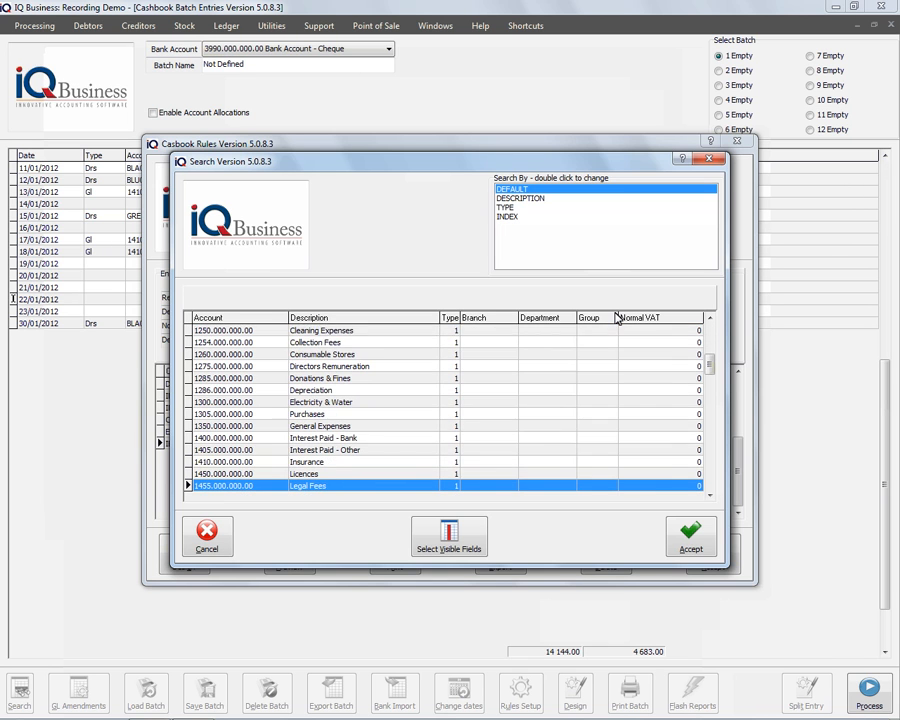
{"action": "key", "text": "Up"}
{"action": "key", "text": "Down"}
{"action": "key", "text": "Down"}
{"action": "key", "text": "Down"}
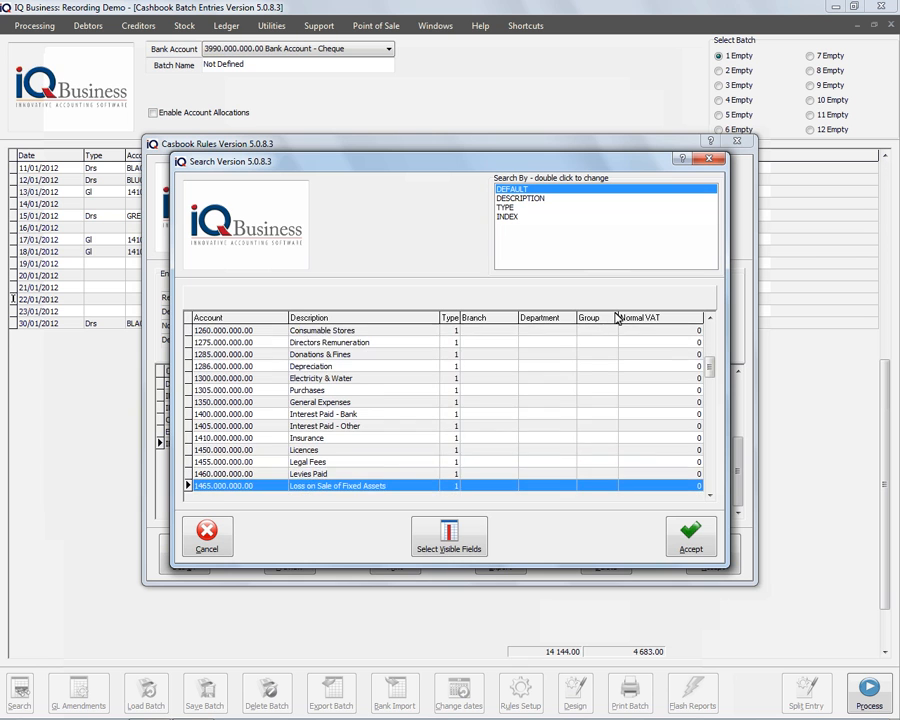
{"action": "key", "text": "Up"}
{"action": "key", "text": "Up"}
{"action": "key", "text": "Up"}
{"action": "key", "text": "Up"}
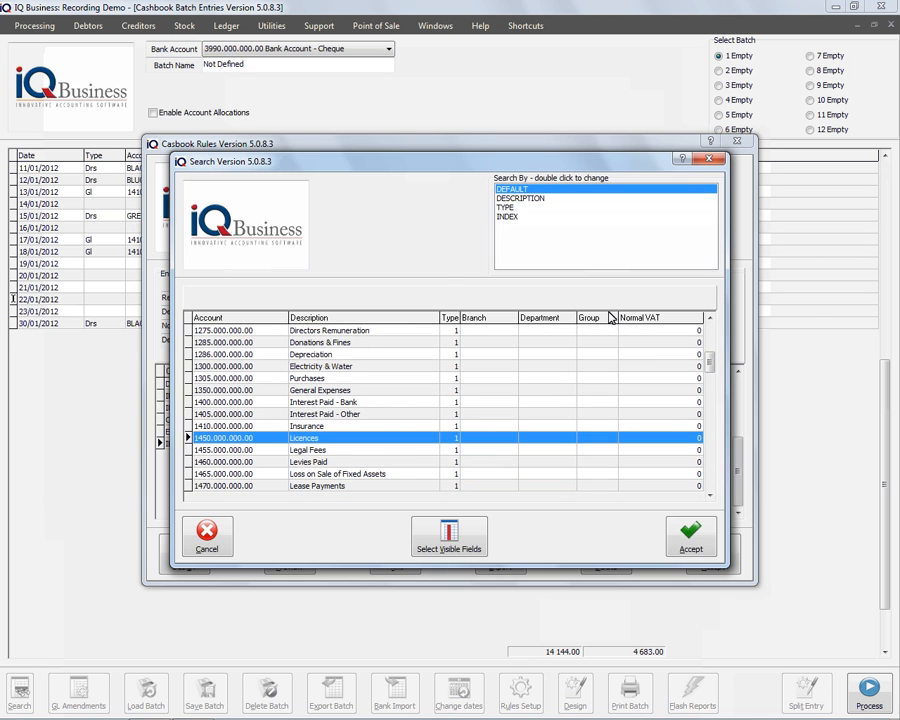
{"action": "key", "text": "Return"}
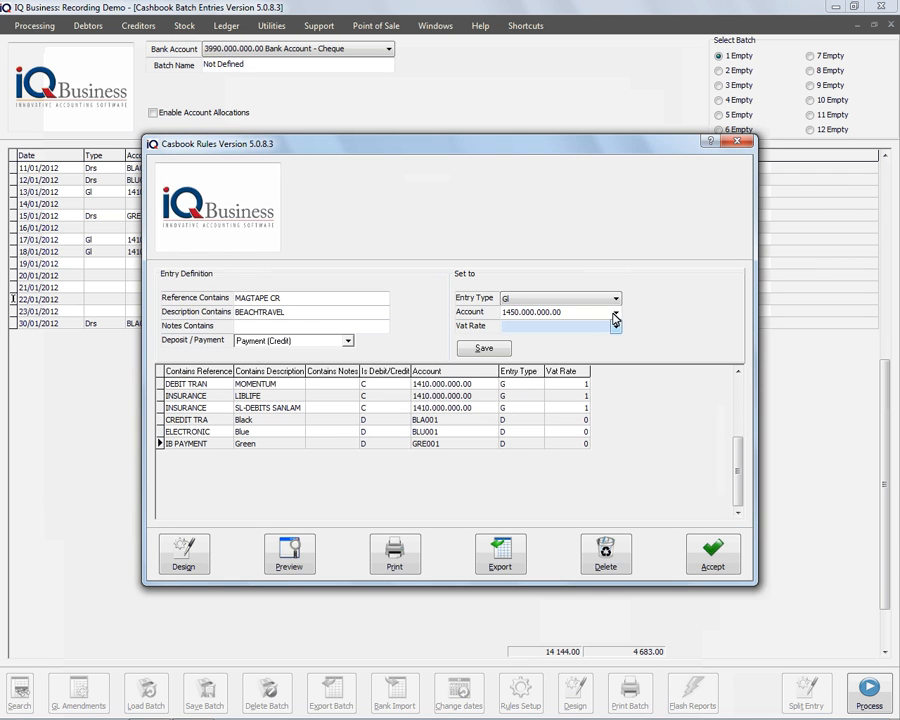
Step: Set the BEACHTRAVEL rule's VAT rate to 1, Normal Vat, and save the rule
{"action": "left_click", "coordinate": [617, 330]}
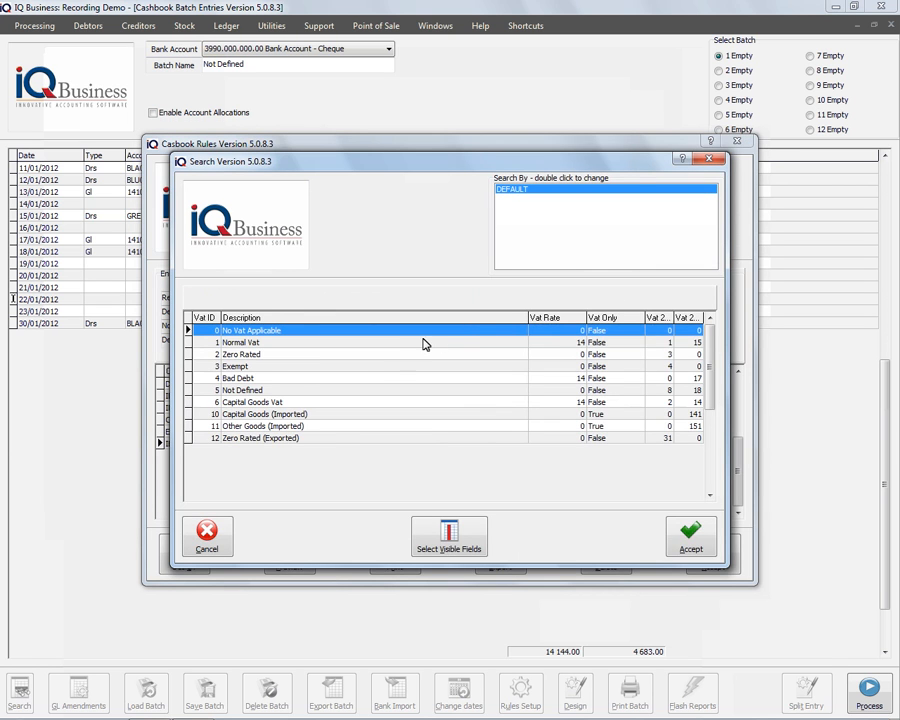
{"action": "key", "text": "Down"}
{"action": "key", "text": "Return"}
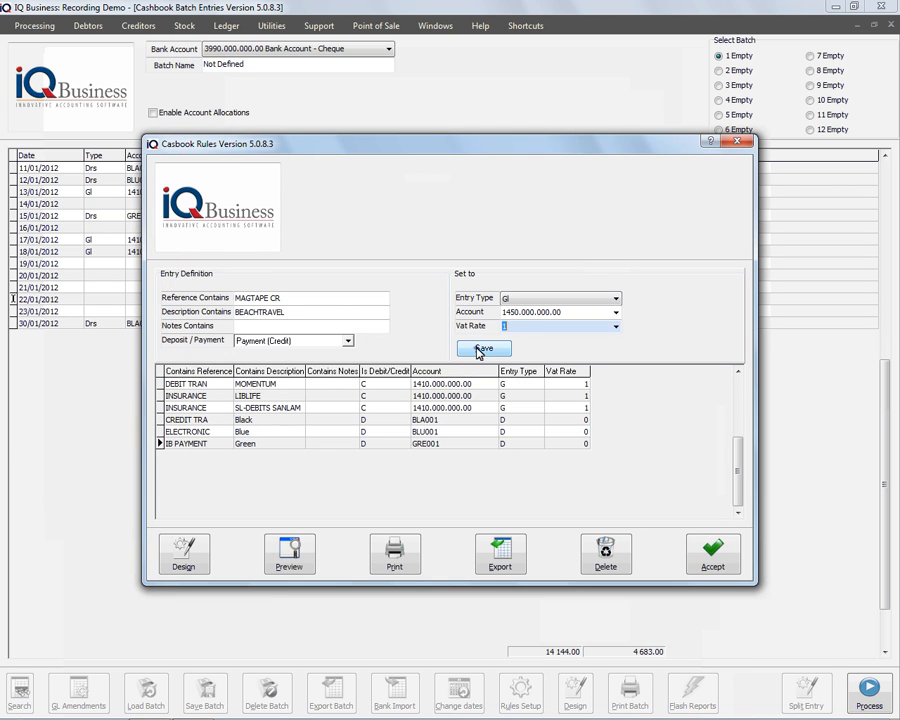
{"action": "left_click", "coordinate": [478, 350]}
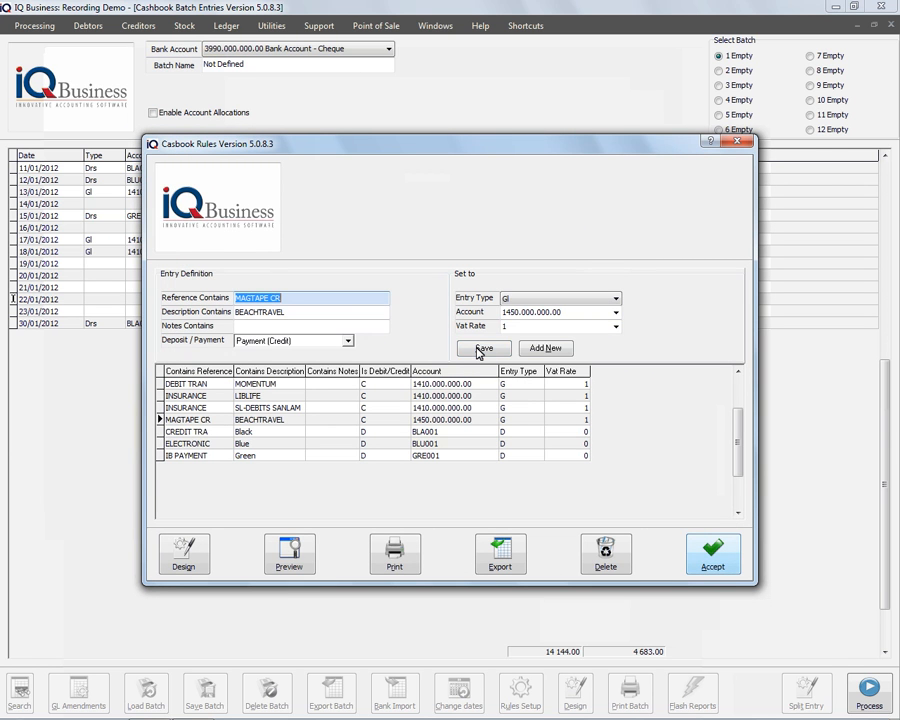
Step: Accept the rule setup and run the rules to allocate the BEACHTRAVEL payment in the batch
{"action": "left_click", "coordinate": [714, 556]}
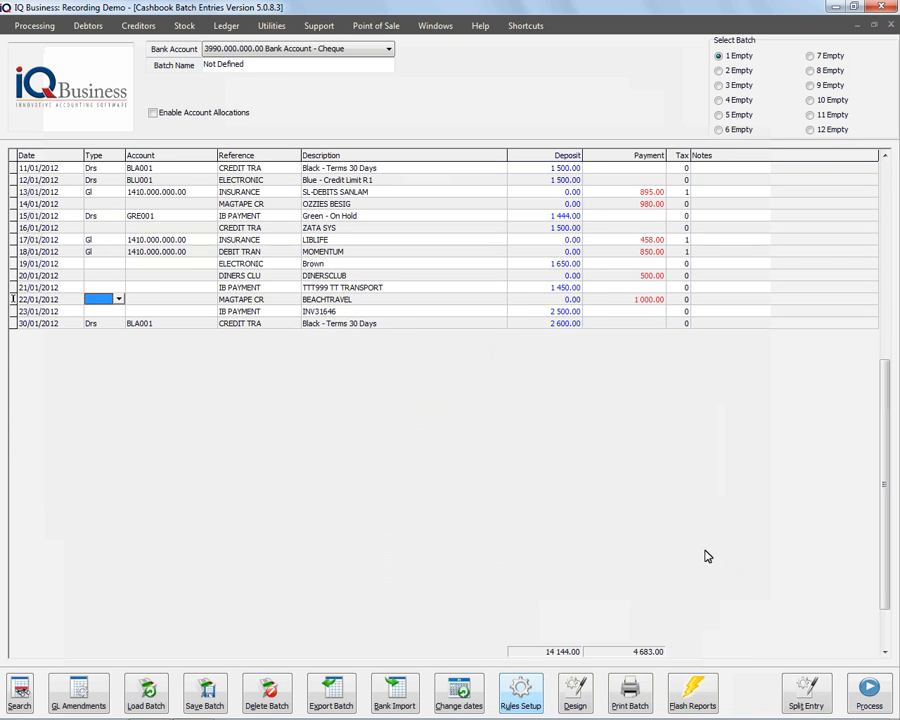
{"action": "left_click", "coordinate": [514, 689]}
{"action": "left_click", "coordinate": [535, 666]}
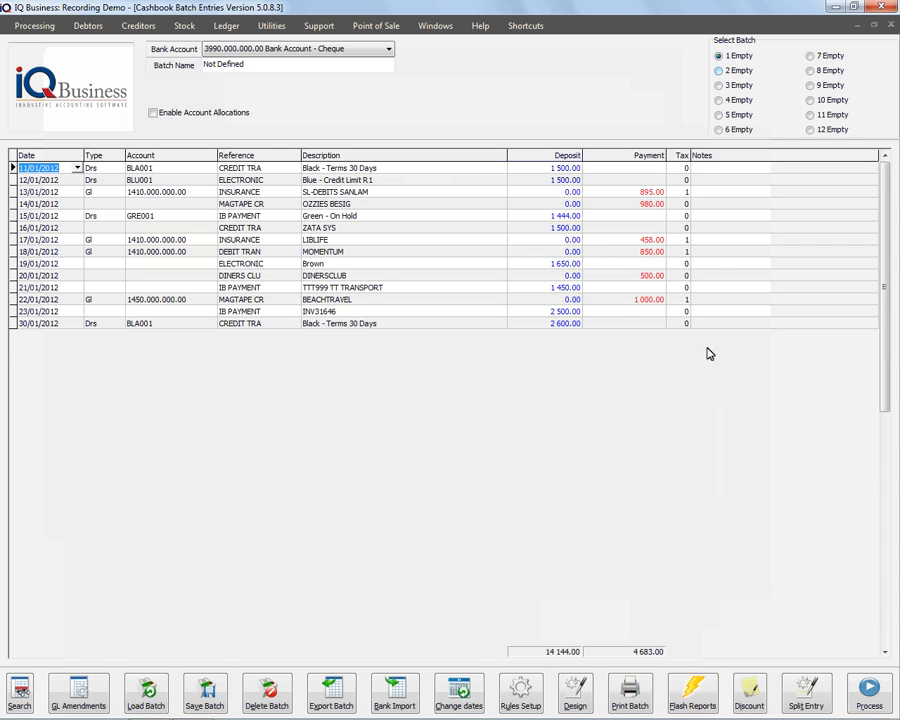
Step: Import BankStatement.Csv into batch 2 and check the accounts assigned to the Green and BEACHTRAVEL entries
{"action": "left_click", "coordinate": [720, 71]}
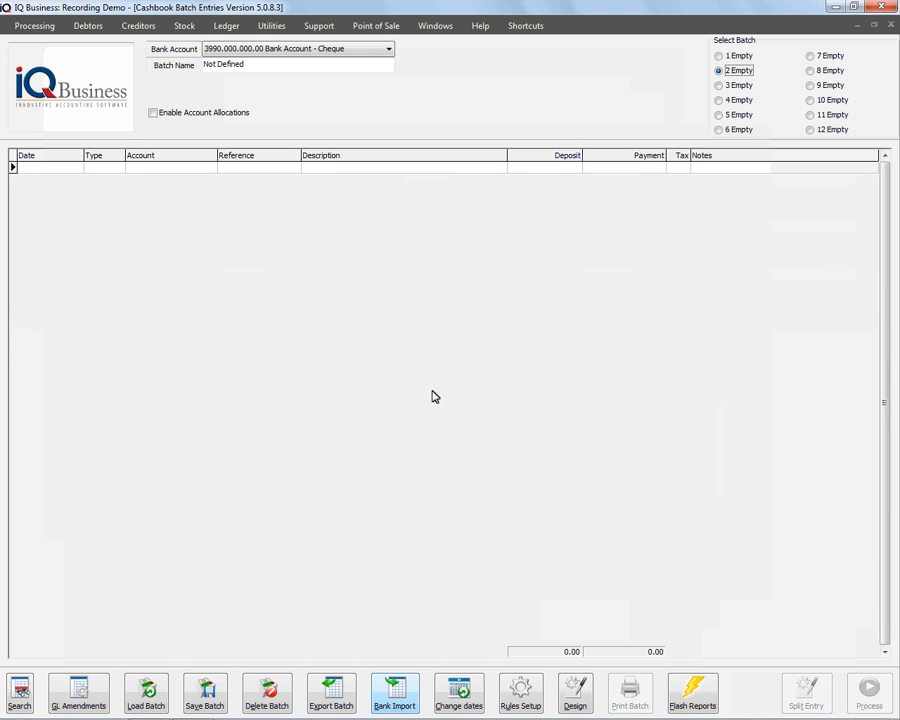
{"action": "left_click", "coordinate": [408, 707]}
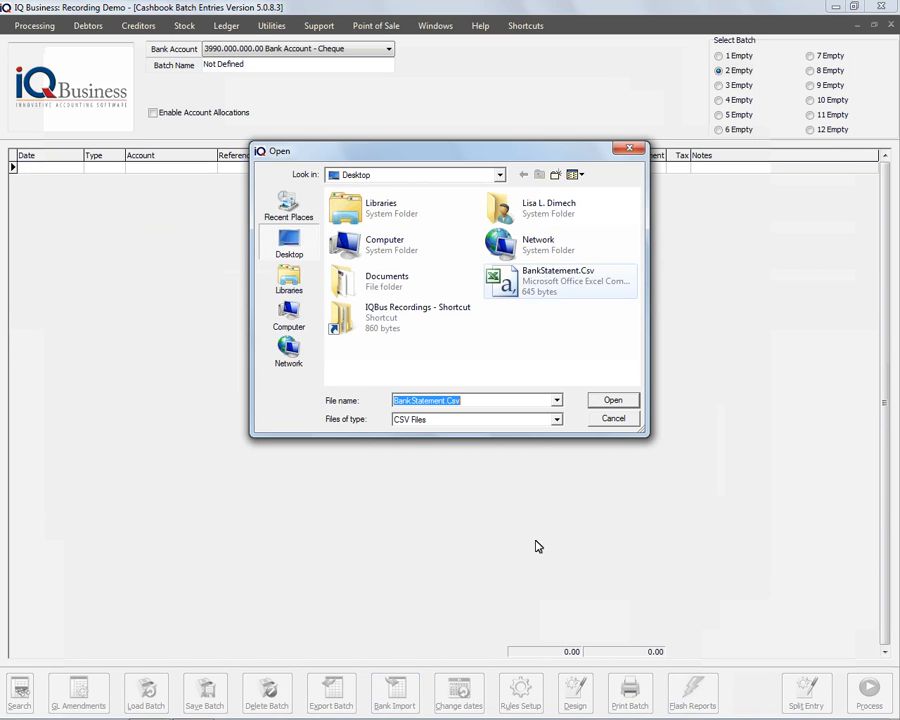
{"action": "left_click", "coordinate": [603, 401]}
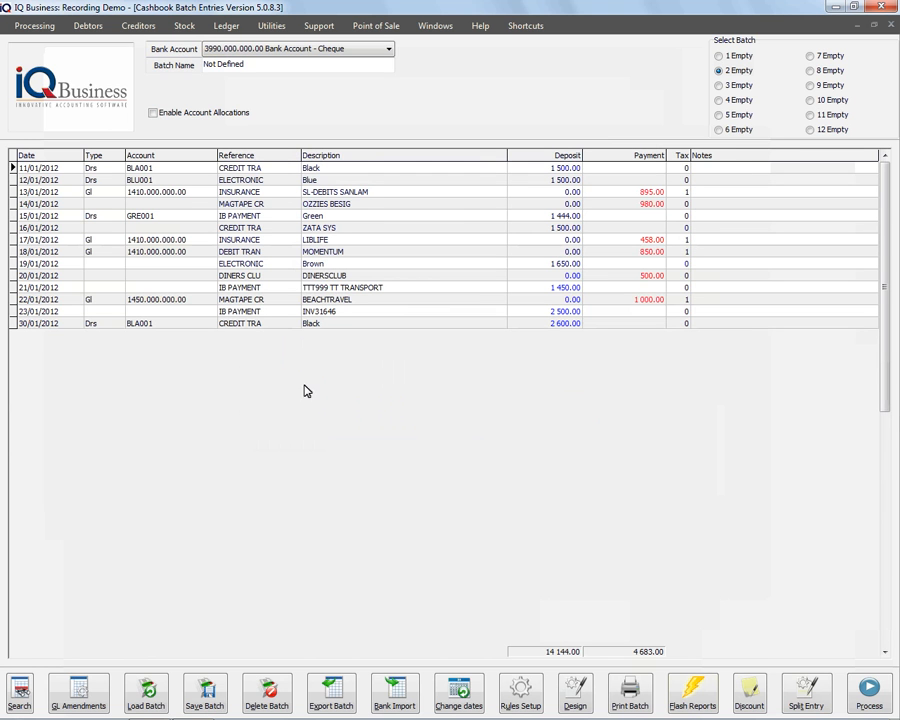
{"action": "left_click", "coordinate": [168, 300]}
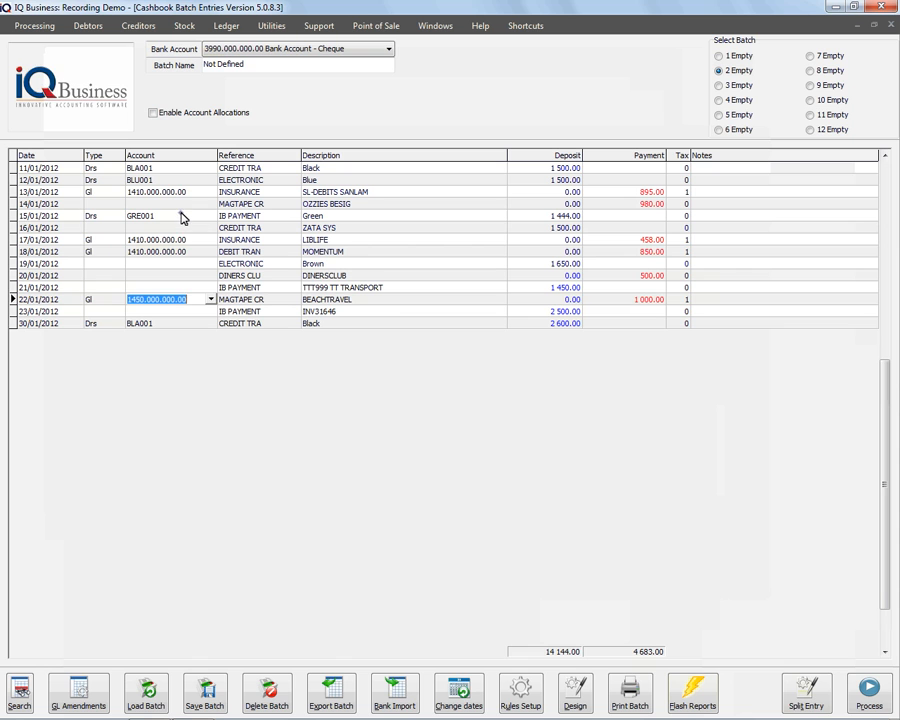
{"action": "left_click", "coordinate": [183, 218]}
{"action": "left_click", "coordinate": [157, 303]}
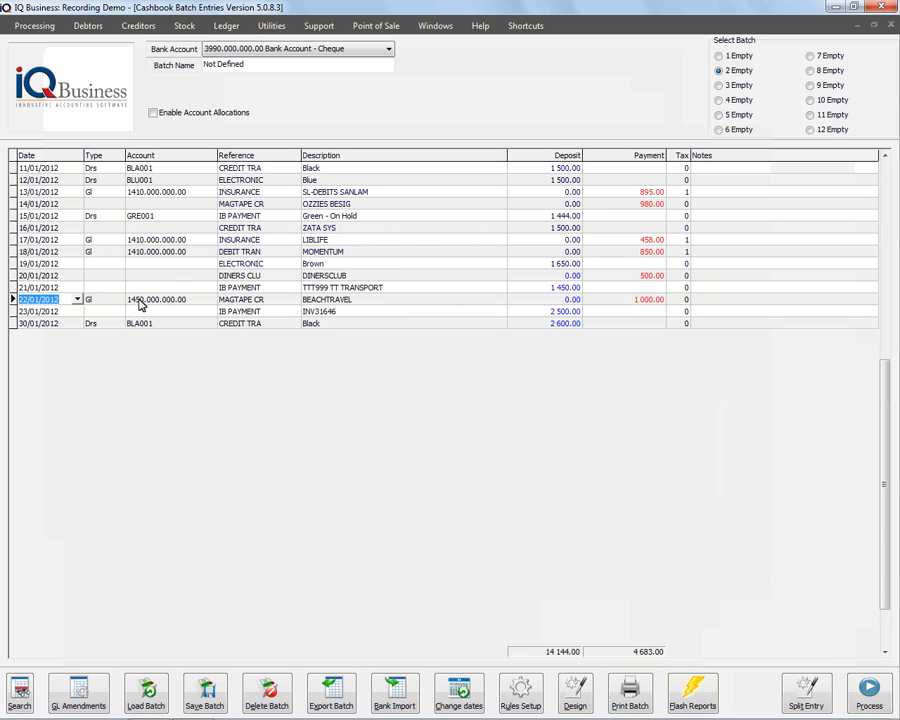
Step: Allocate the 23/01/2012 IB PAYMENT entry INV31646 to type Drs and the White debtor account
{"action": "left_click", "coordinate": [100, 311]}
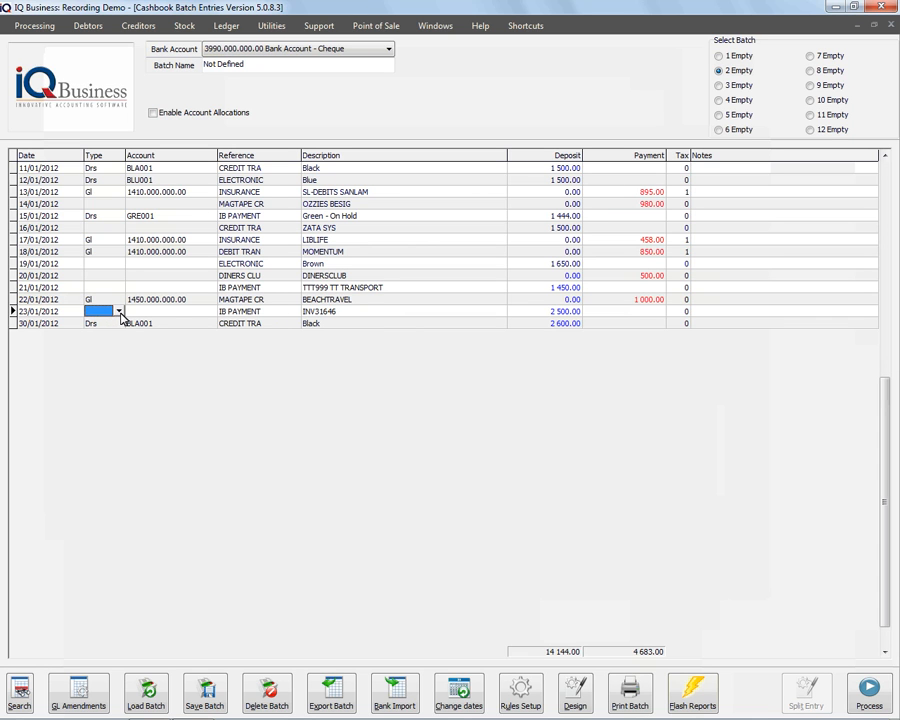
{"action": "left_click", "coordinate": [120, 312]}
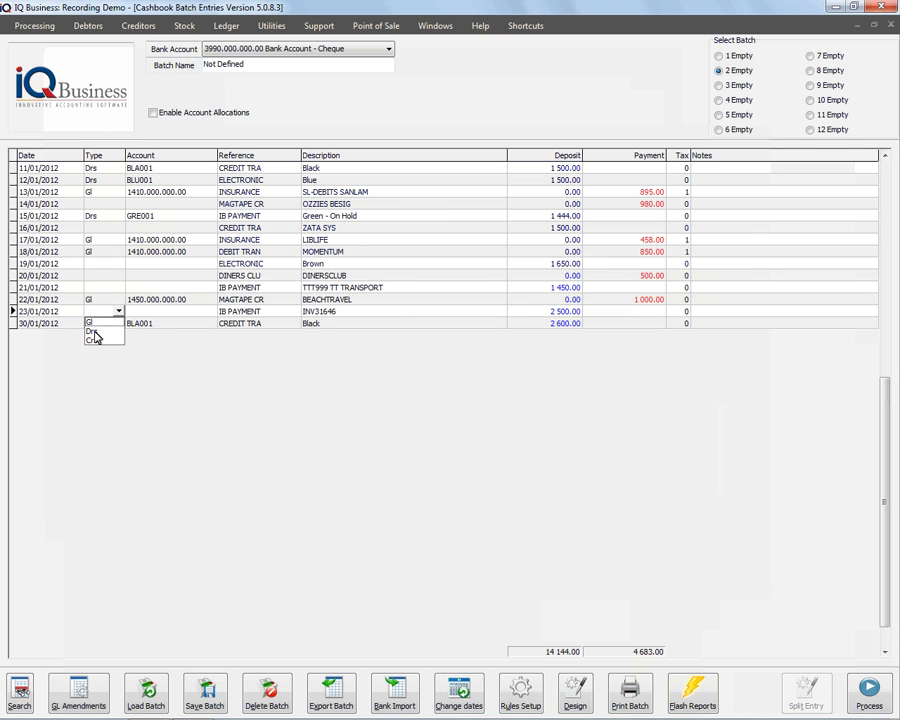
{"action": "left_click", "coordinate": [92, 331]}
{"action": "left_click", "coordinate": [210, 313]}
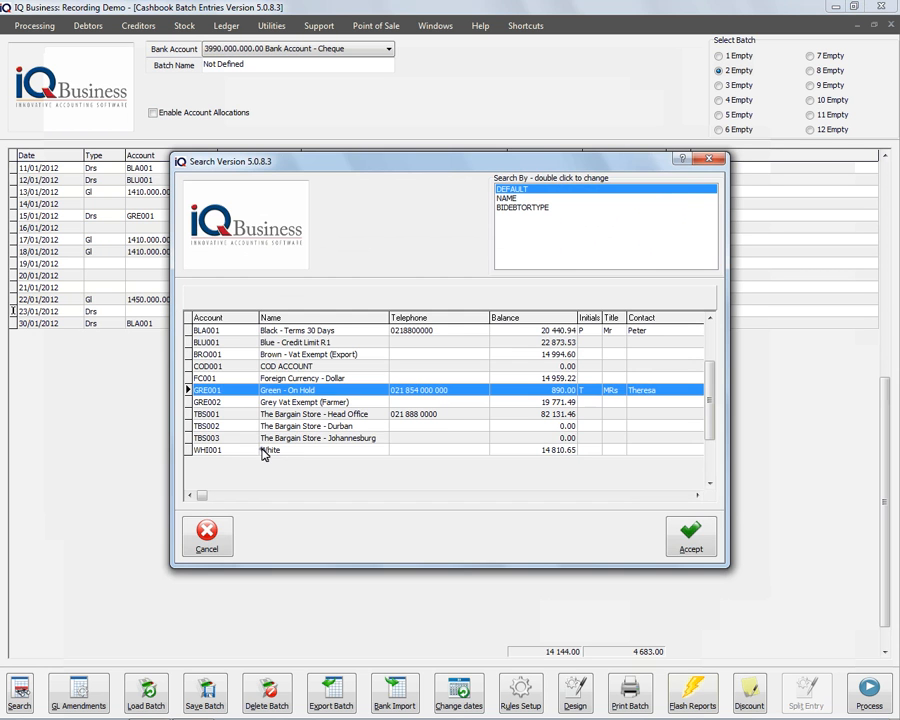
{"action": "key", "text": "Return"}
{"action": "key", "text": "Return"}
{"action": "key", "text": "Return"}
{"action": "key", "text": "Return"}
{"action": "key", "text": "Return"}
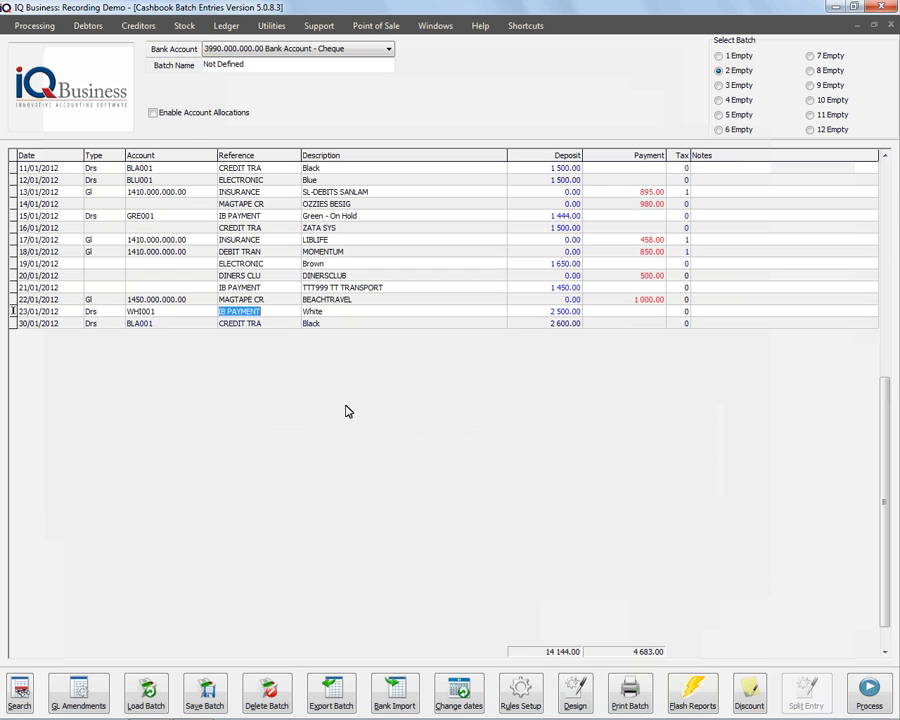
{"action": "key", "text": "Return"}
{"action": "key", "text": "Return"}
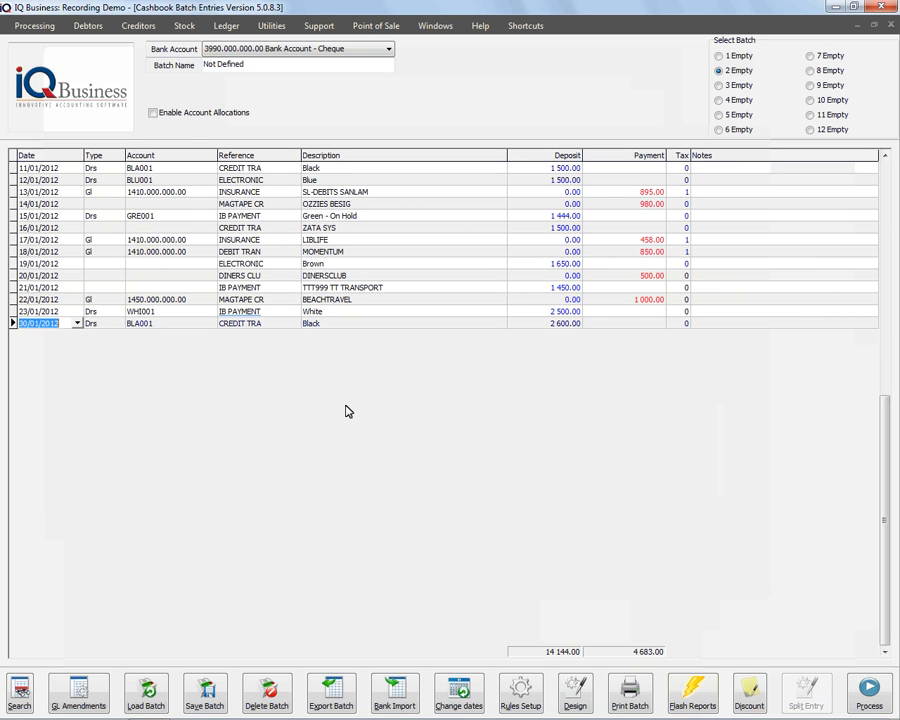